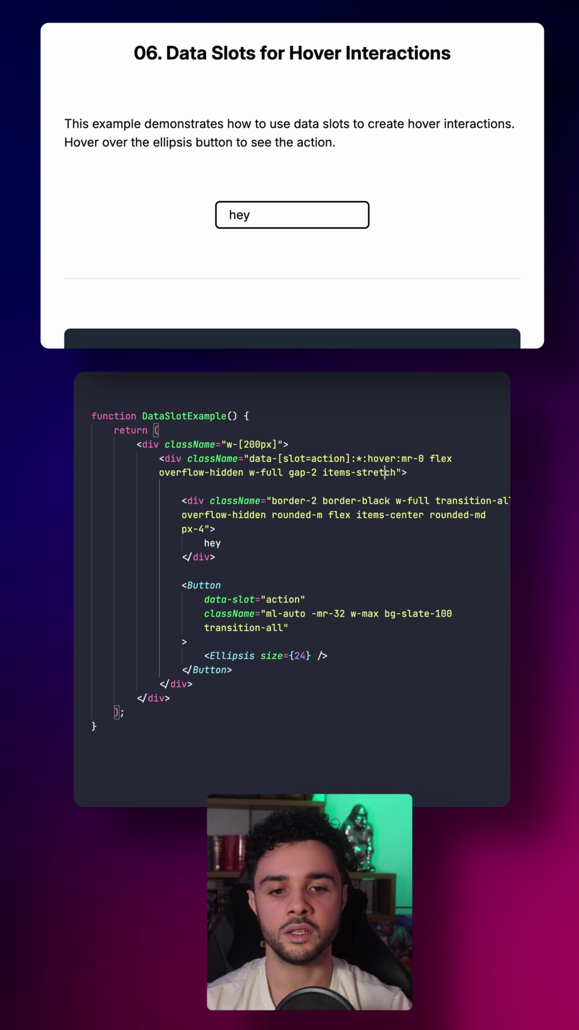
pyautogui.click(360, 458)
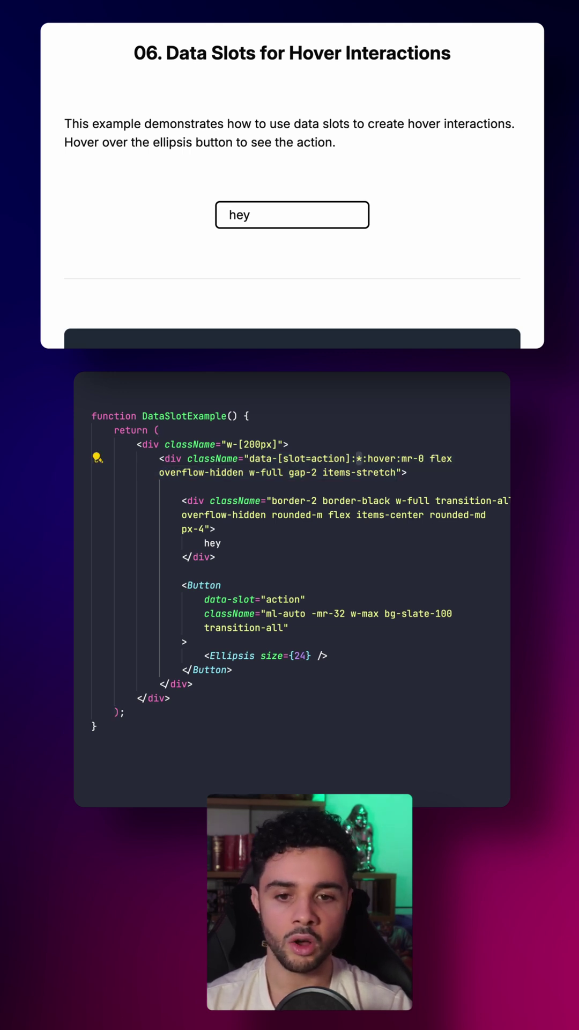
pyautogui.hotkey('shift', 'alt', 'Right')
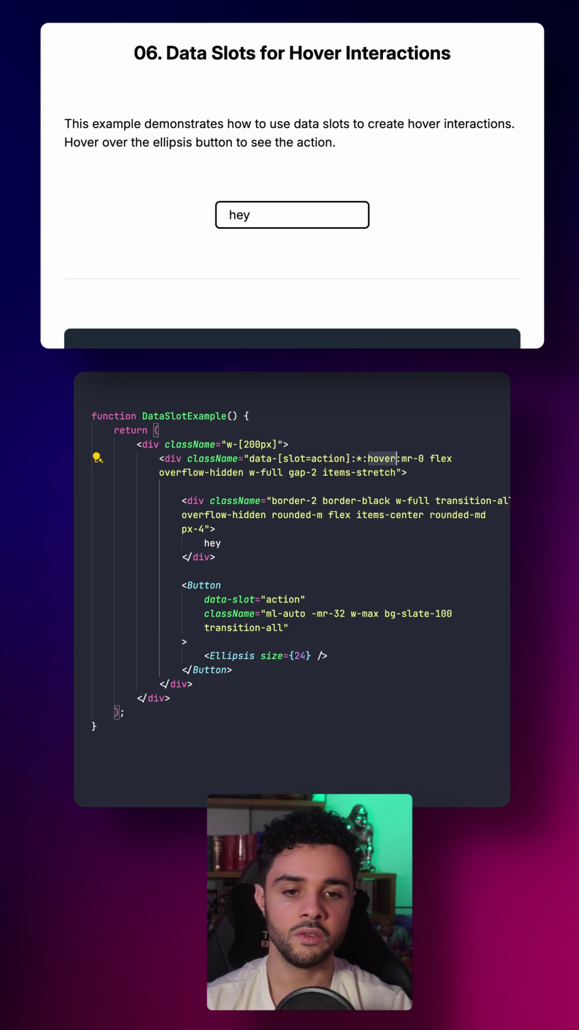
pyautogui.hotkey('shift', 'alt', 'Right')
pyautogui.hotkey('ctrl', 'shift', '\\')
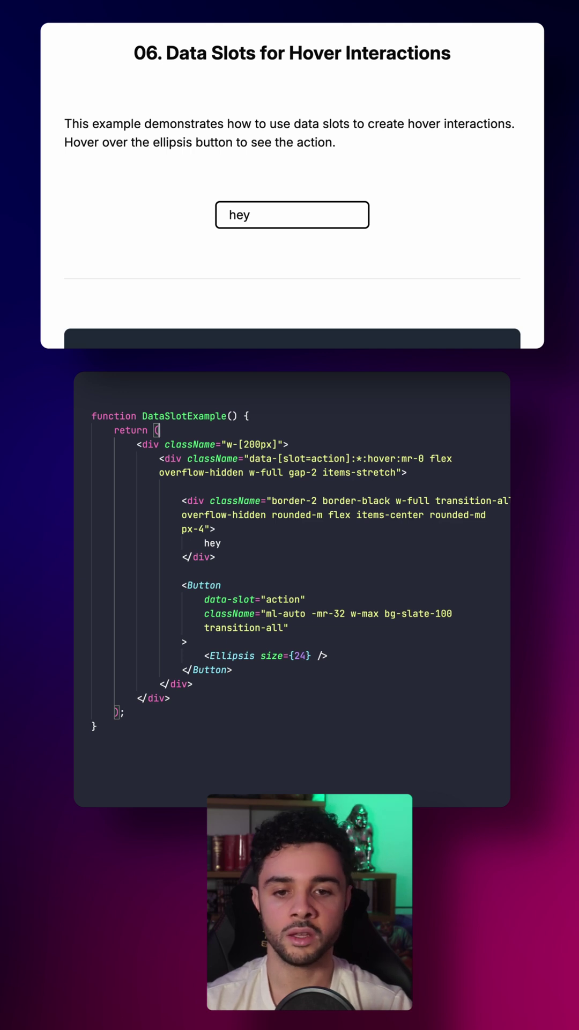
pyautogui.press('Down')
pyautogui.press('Down')
pyautogui.press('Right')
pyautogui.press('Right')
pyautogui.press('Right')
pyautogui.press('Right')
pyautogui.press('Right')
pyautogui.press('Right')
pyautogui.press('Up')
pyautogui.press('Up')
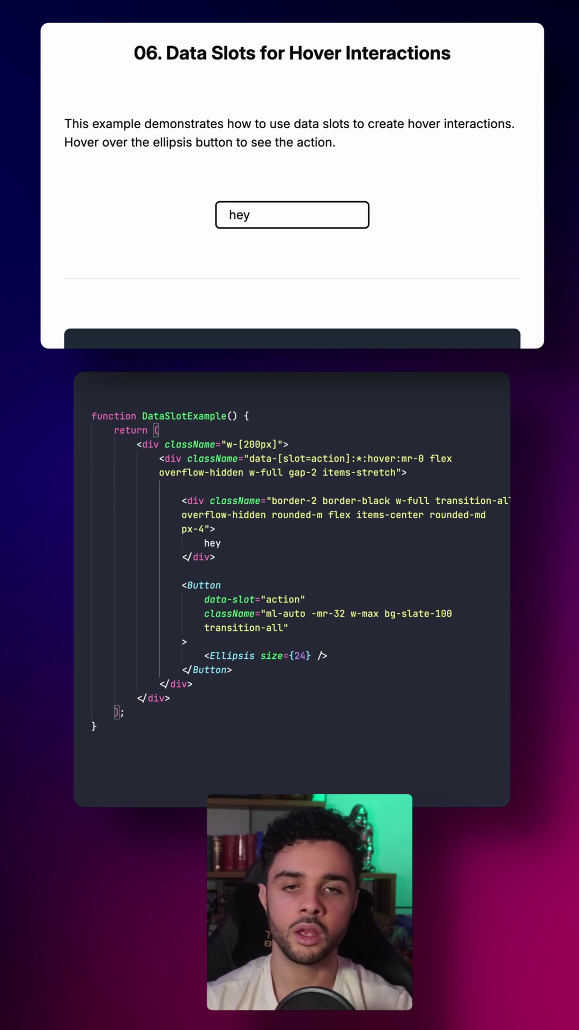